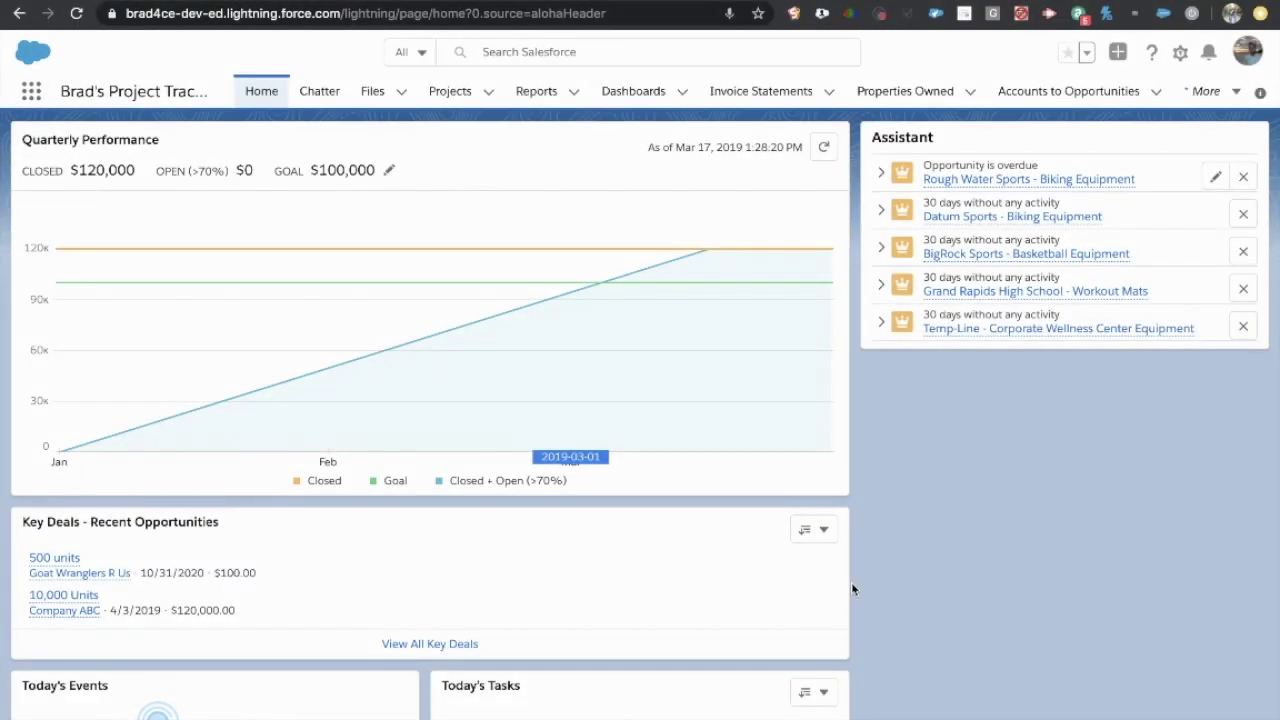
Review the saved org logins in Force.com LOGINS, closing the list and reopening it
{"action": "mouse_move", "coordinate": [825, 239]}
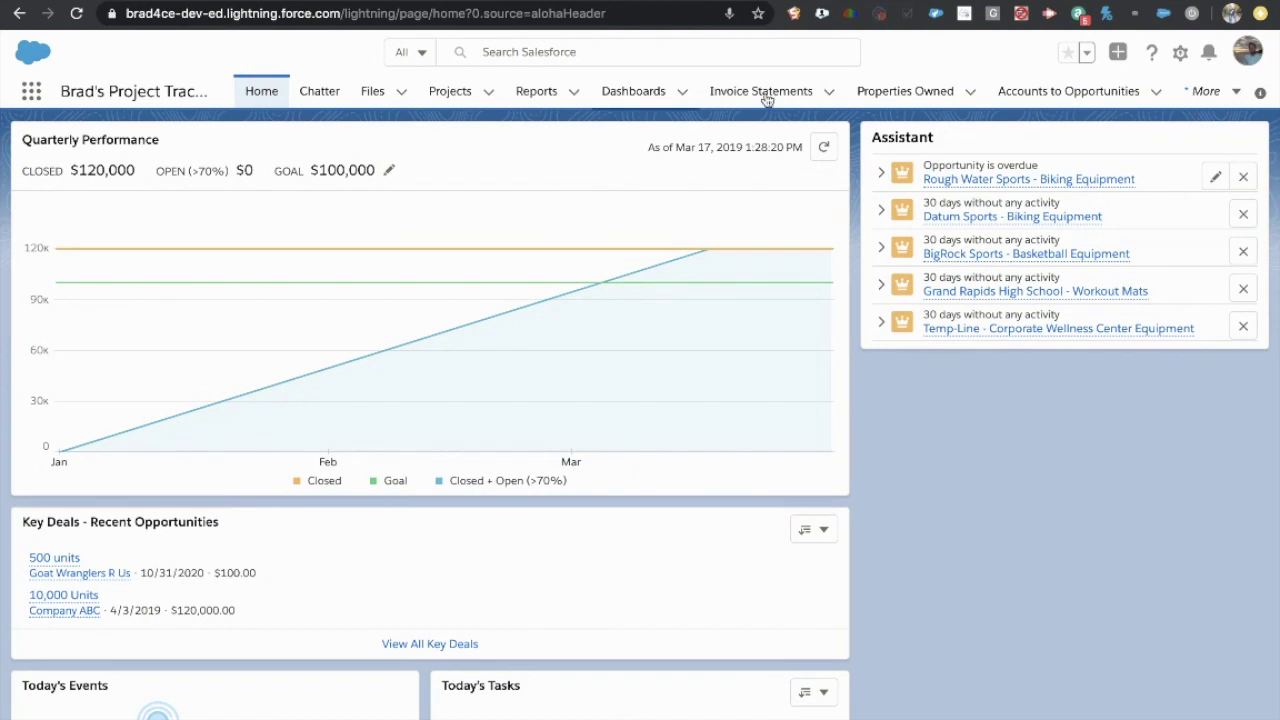
{"action": "left_click", "coordinate": [794, 14]}
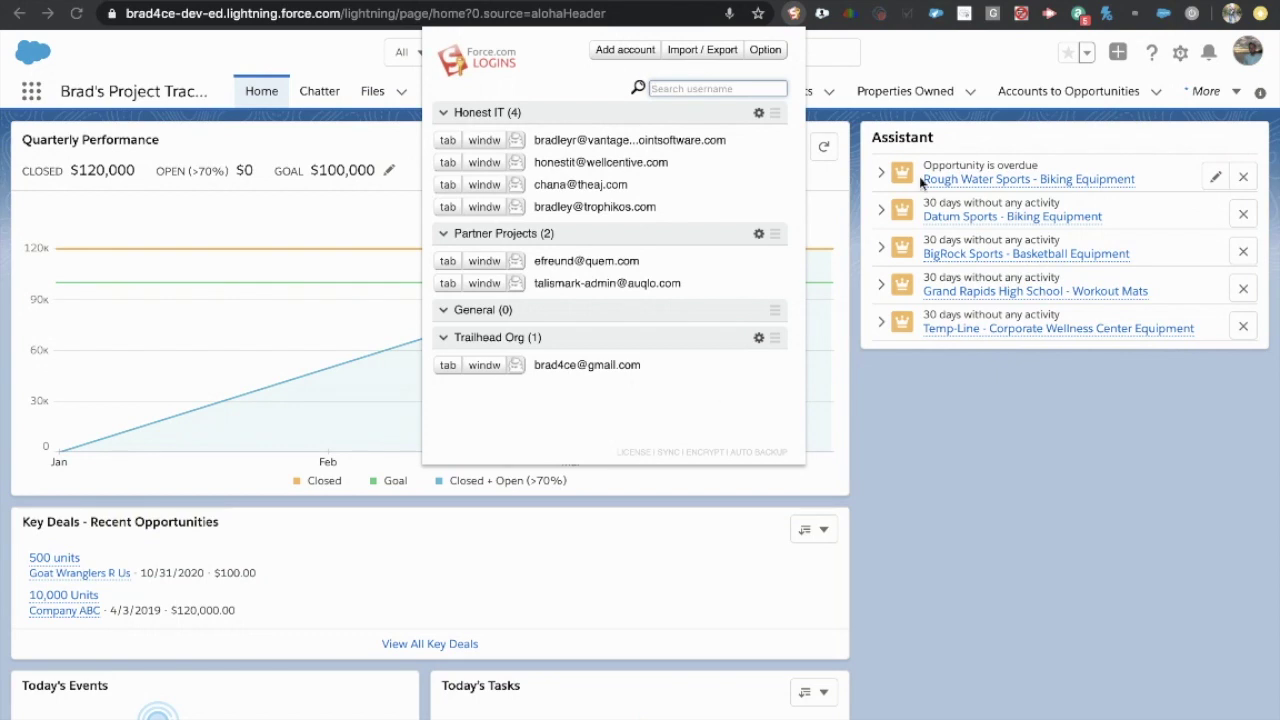
{"action": "left_click", "coordinate": [937, 63]}
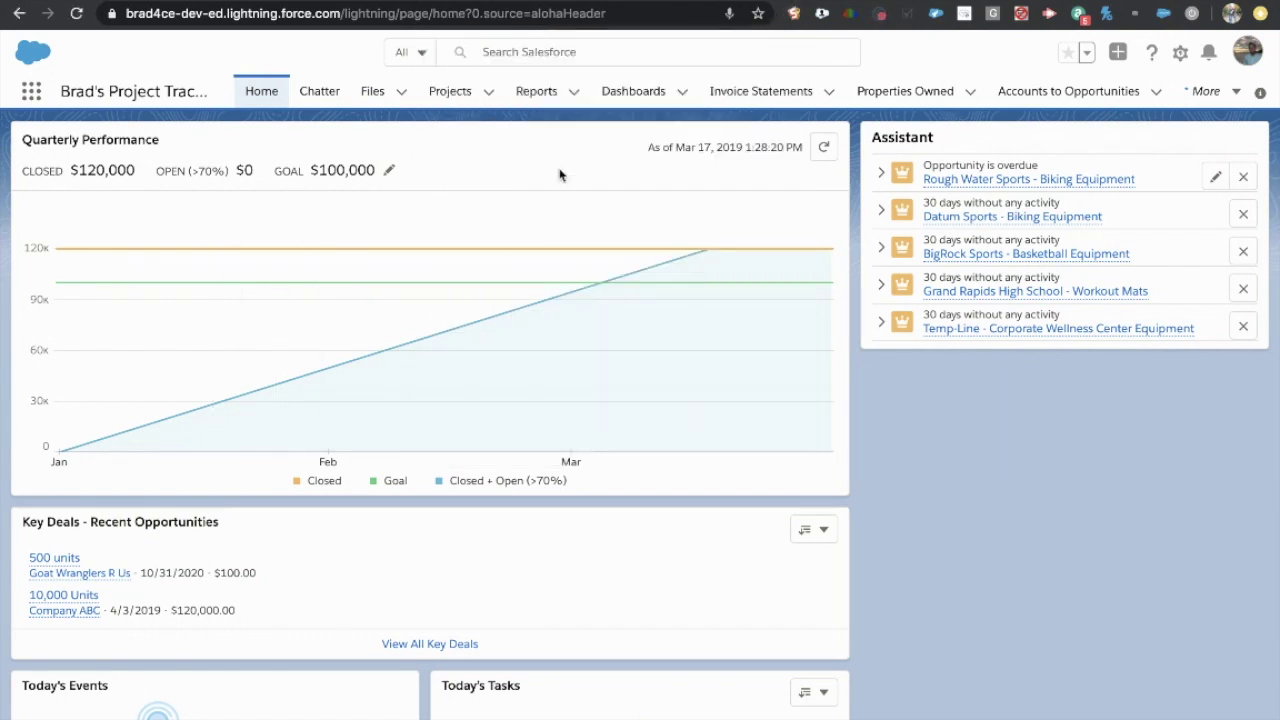
{"action": "left_click", "coordinate": [794, 14]}
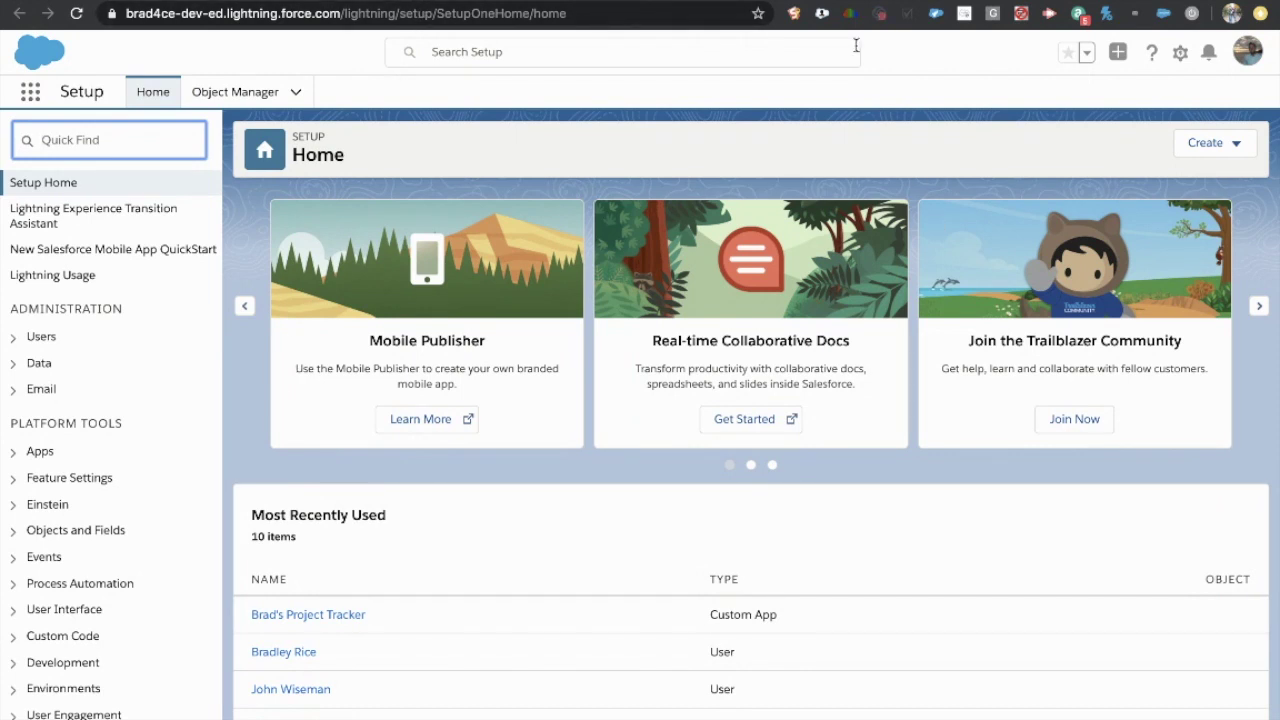
Check the Colored Favicons options, cycle between the org tabs, then land on the Trailhead Playground tab
{"action": "right_click", "coordinate": [851, 14]}
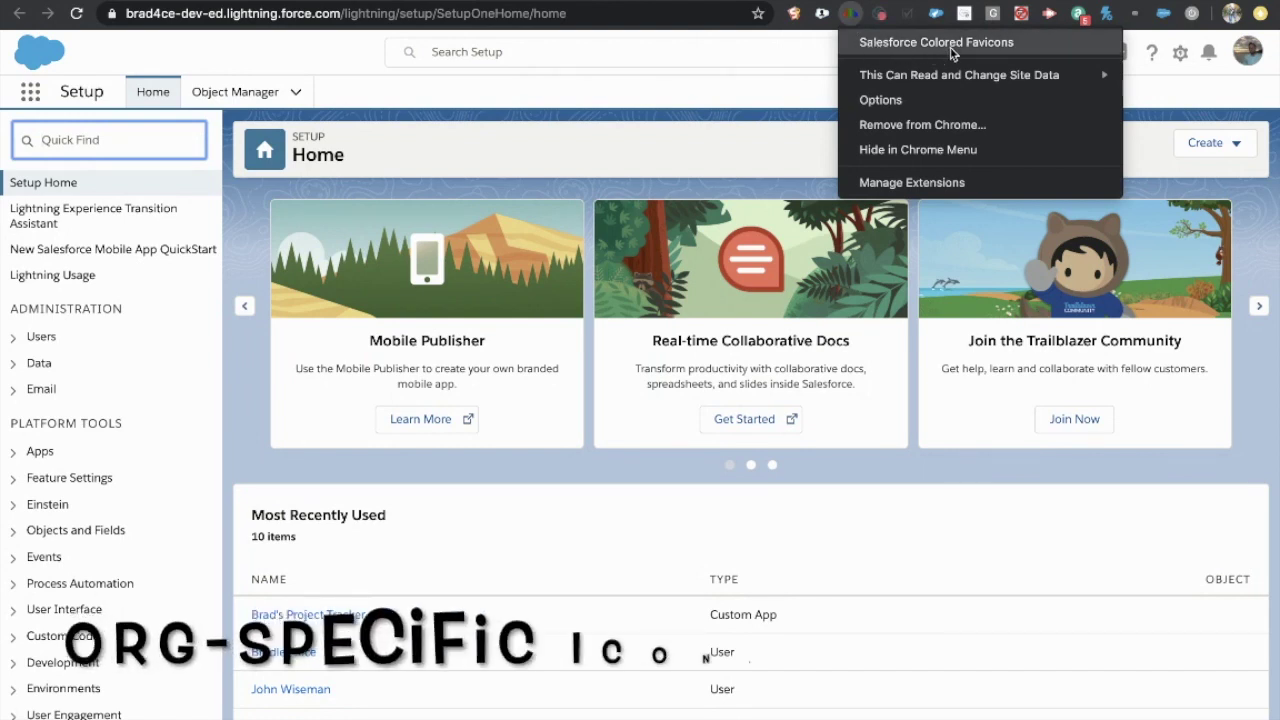
{"action": "left_click", "coordinate": [325, 50]}
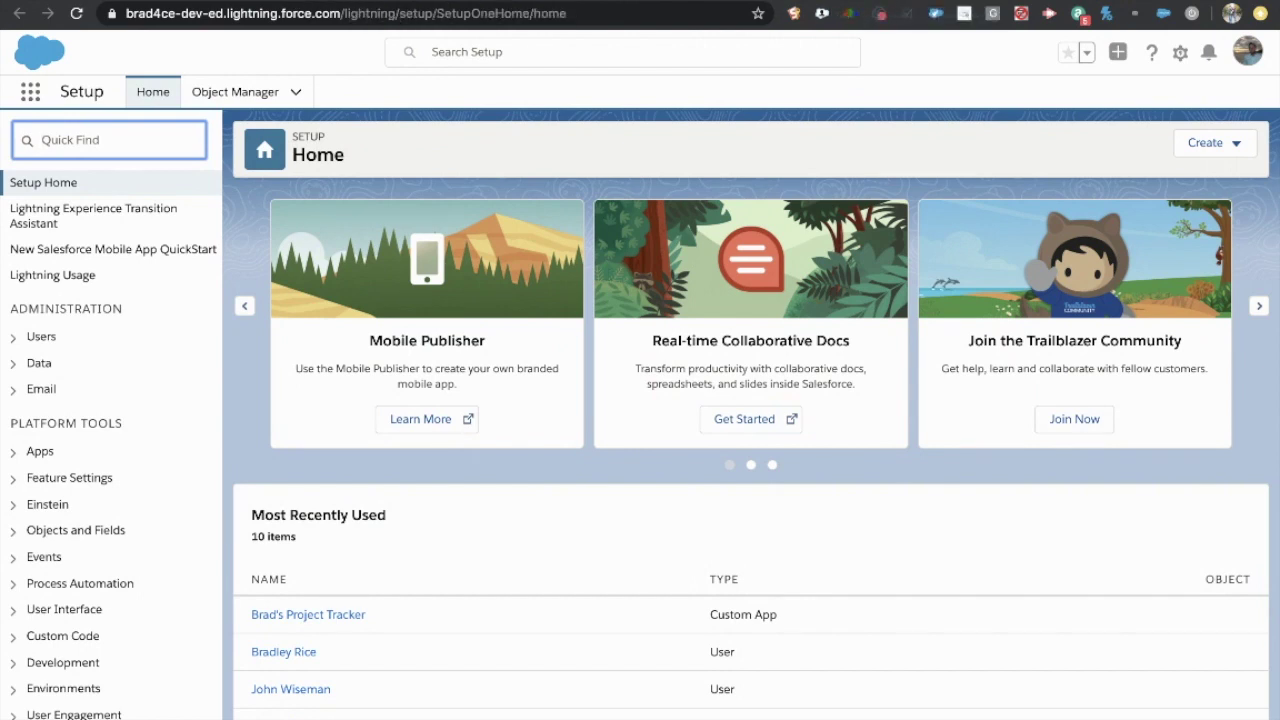
{"action": "key", "text": "ctrl+Tab"}
{"action": "key", "text": "ctrl+shift+Tab"}
{"action": "key", "text": "ctrl+Tab"}
{"action": "key", "text": "ctrl+shift+Tab"}
{"action": "left_click", "coordinate": [730, 2]}
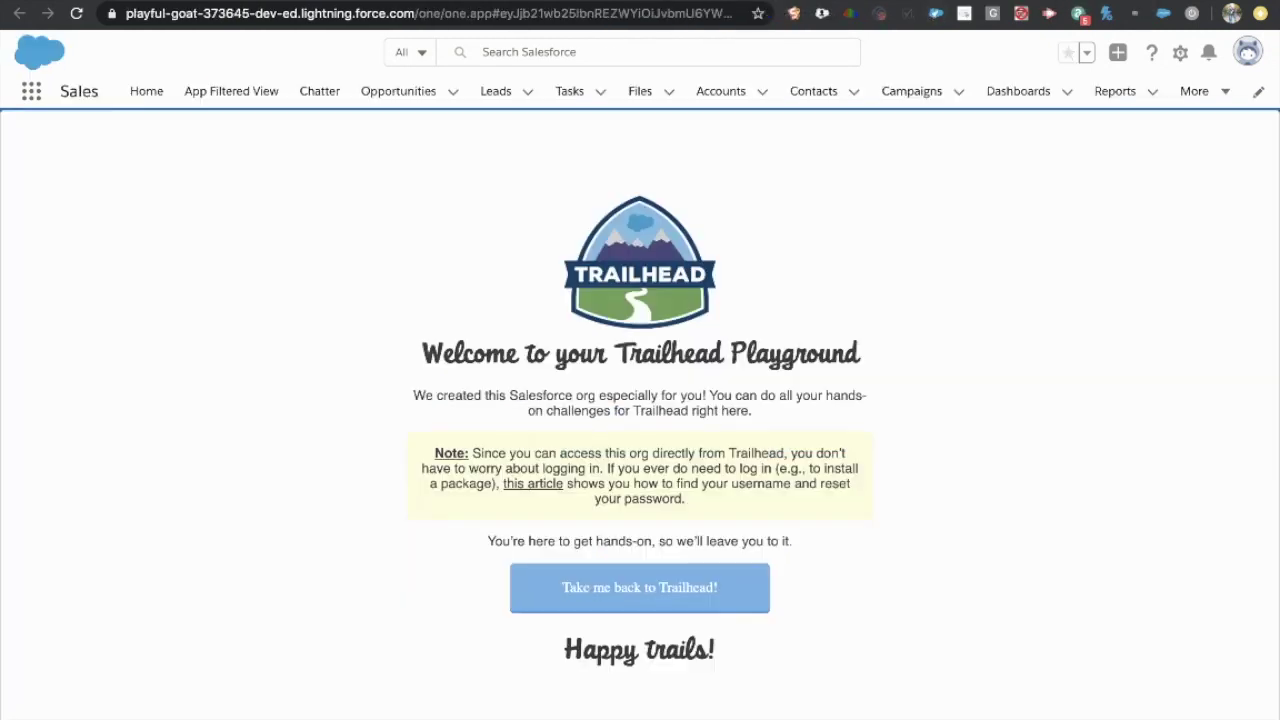
{"action": "left_click", "coordinate": [700, 2]}
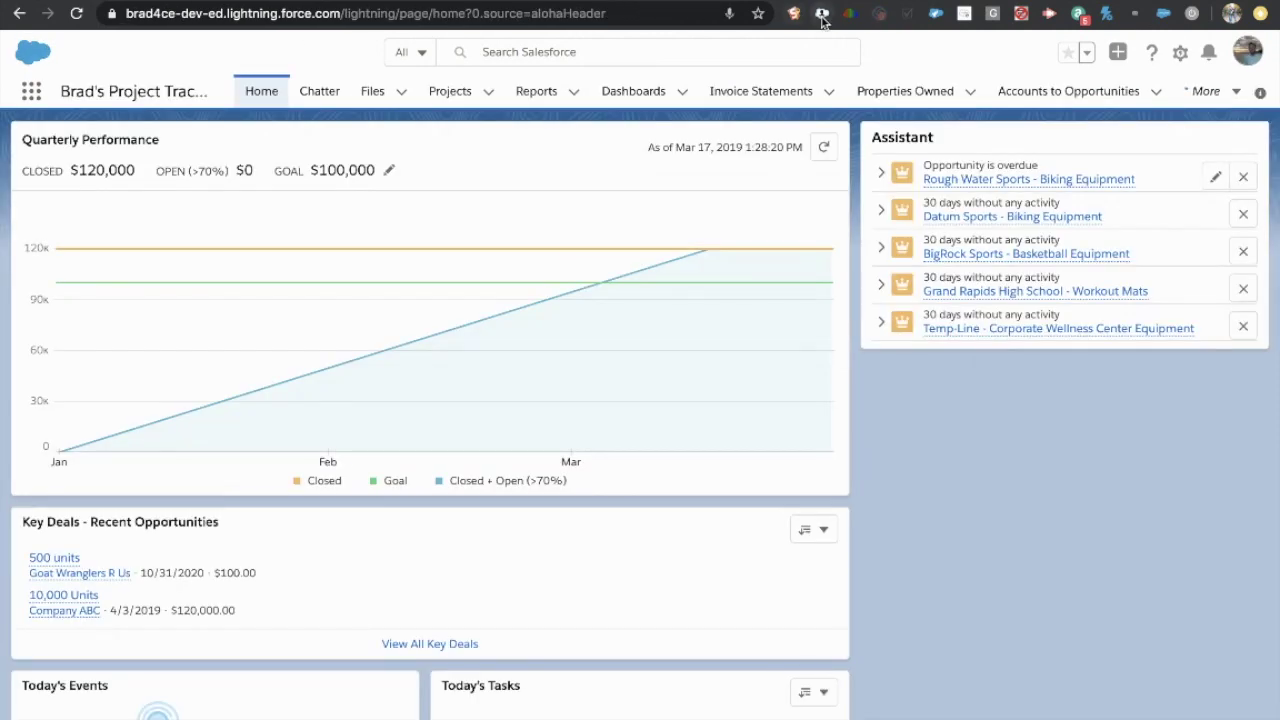
Load the Quickly Login As Another User helper, then go to the Setup menu's name filter
{"action": "left_click", "coordinate": [822, 16]}
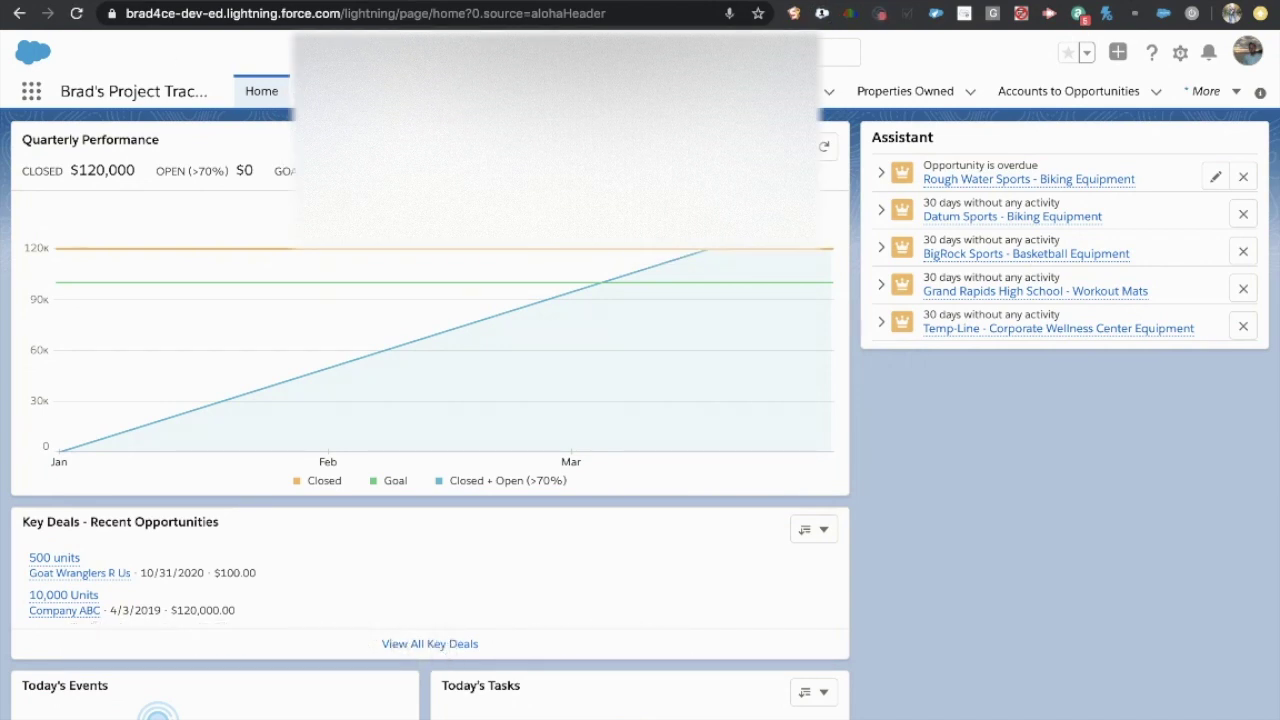
{"action": "left_click", "coordinate": [820, 14]}
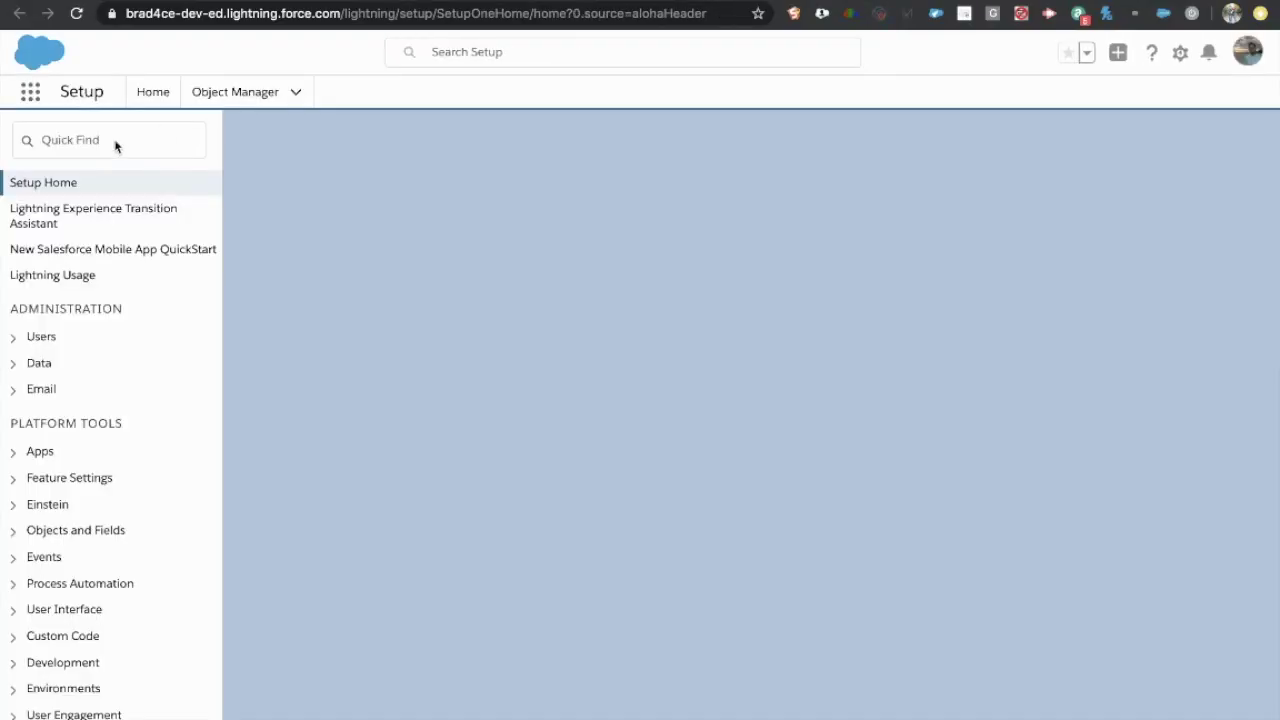
{"action": "left_click", "coordinate": [84, 140]}
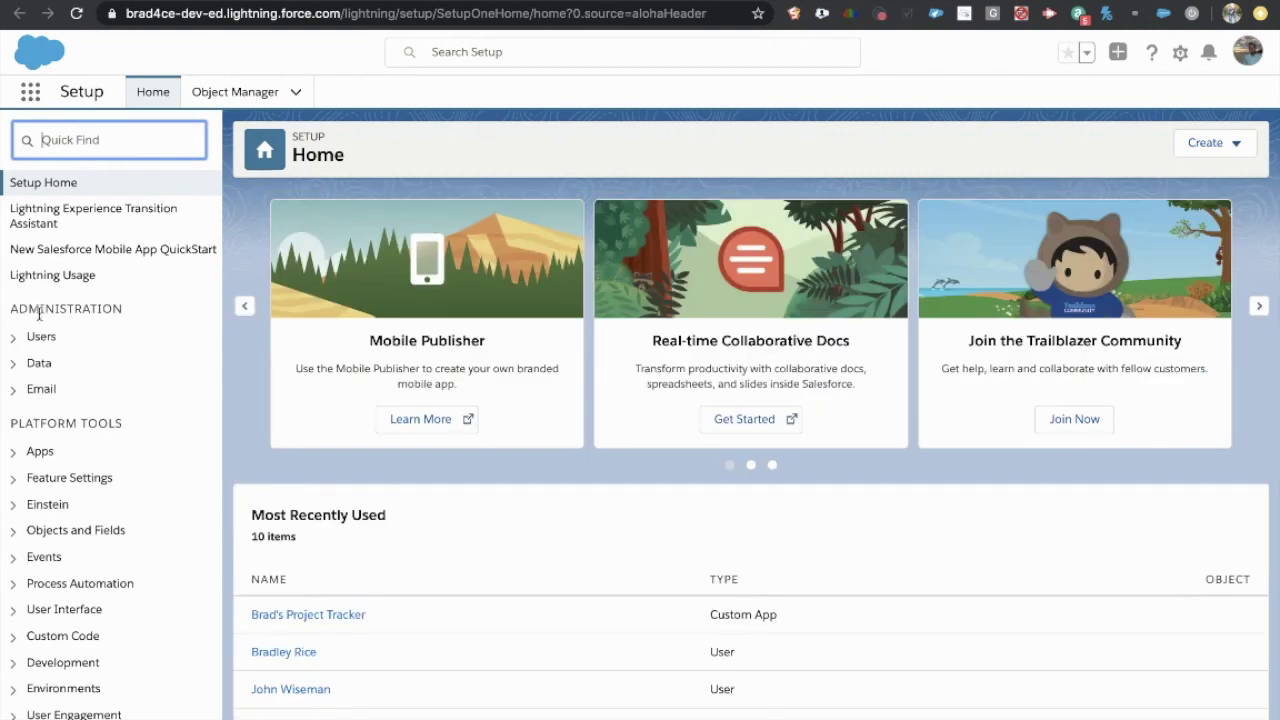
Expand Users, open a user's record through Search Setup, then head back to Project Tracker
{"action": "left_click", "coordinate": [63, 339]}
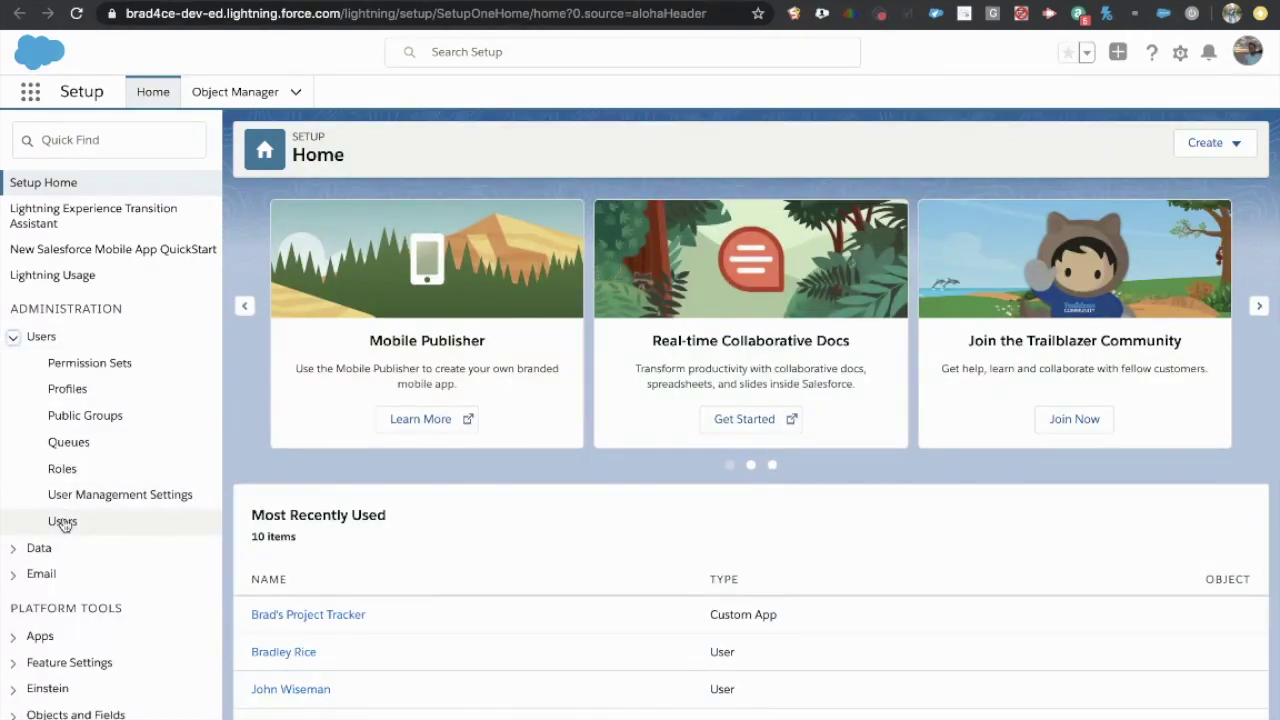
{"action": "left_click", "coordinate": [450, 52]}
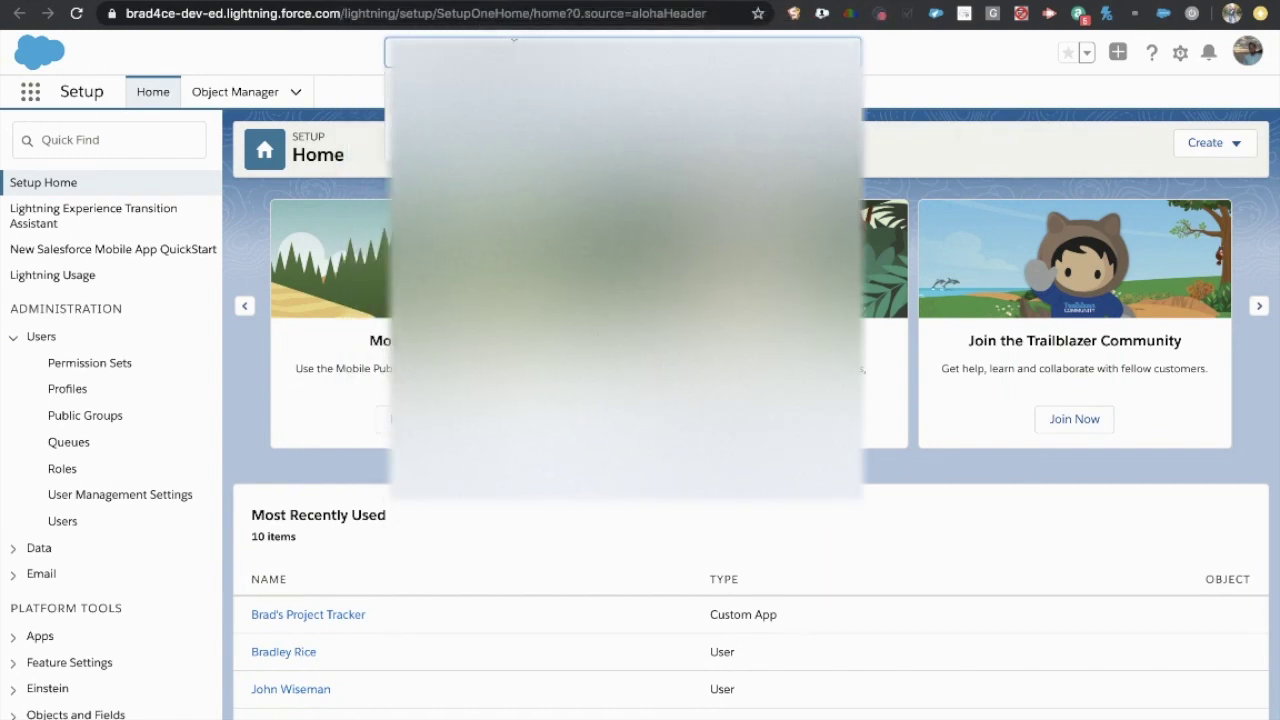
{"action": "key", "text": "Escape"}
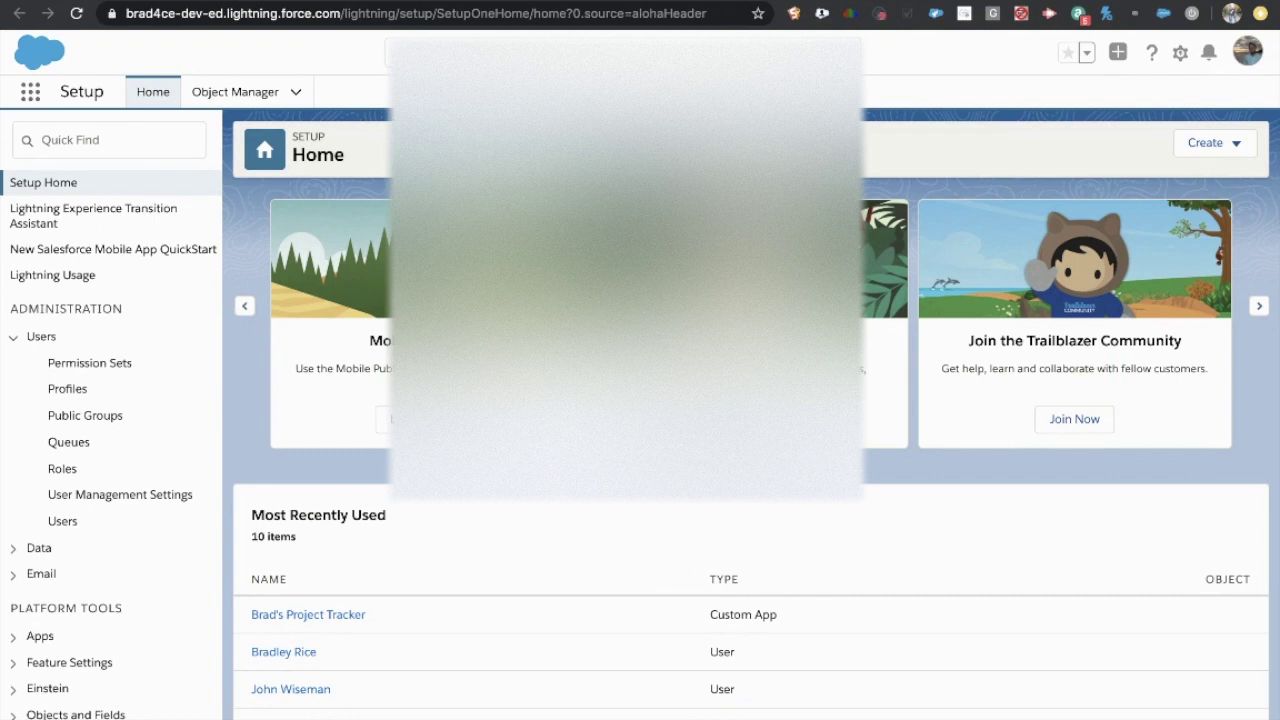
{"action": "key", "text": "Return"}
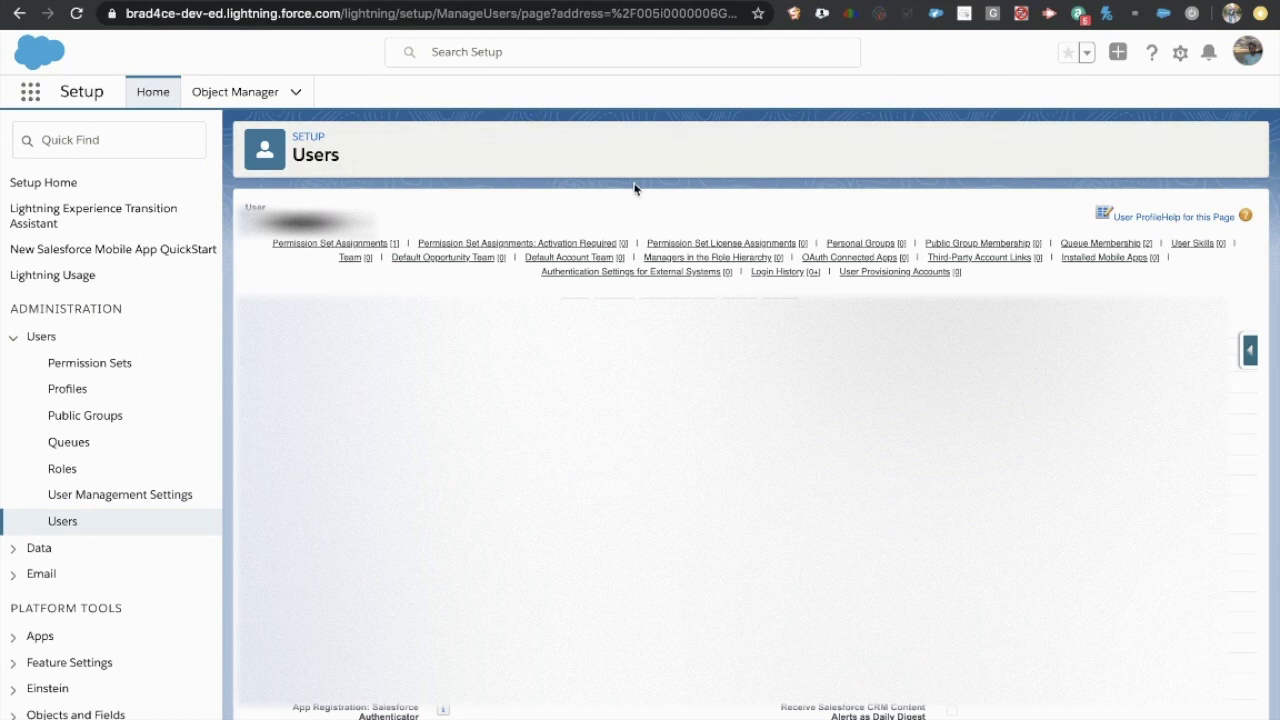
{"action": "left_click", "coordinate": [29, 97]}
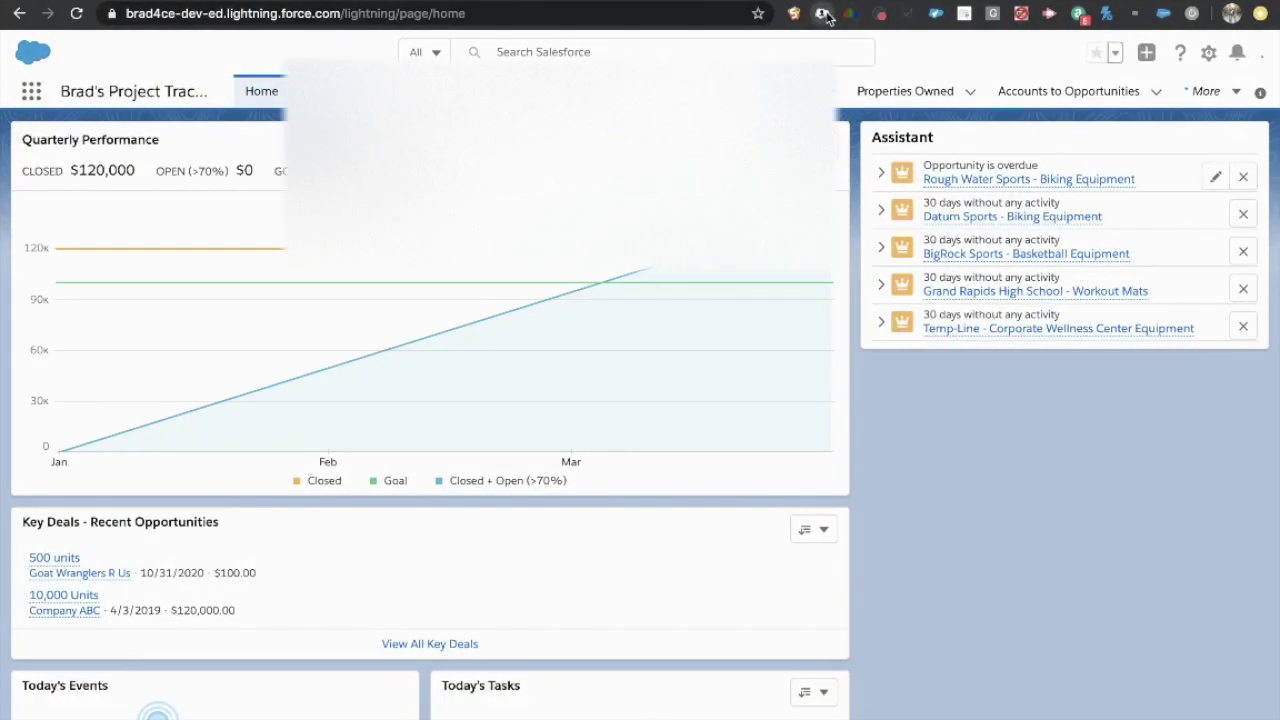
Log in as another user through the extension and dismiss the DreamHouse Welcome popup
{"action": "left_click", "coordinate": [822, 14]}
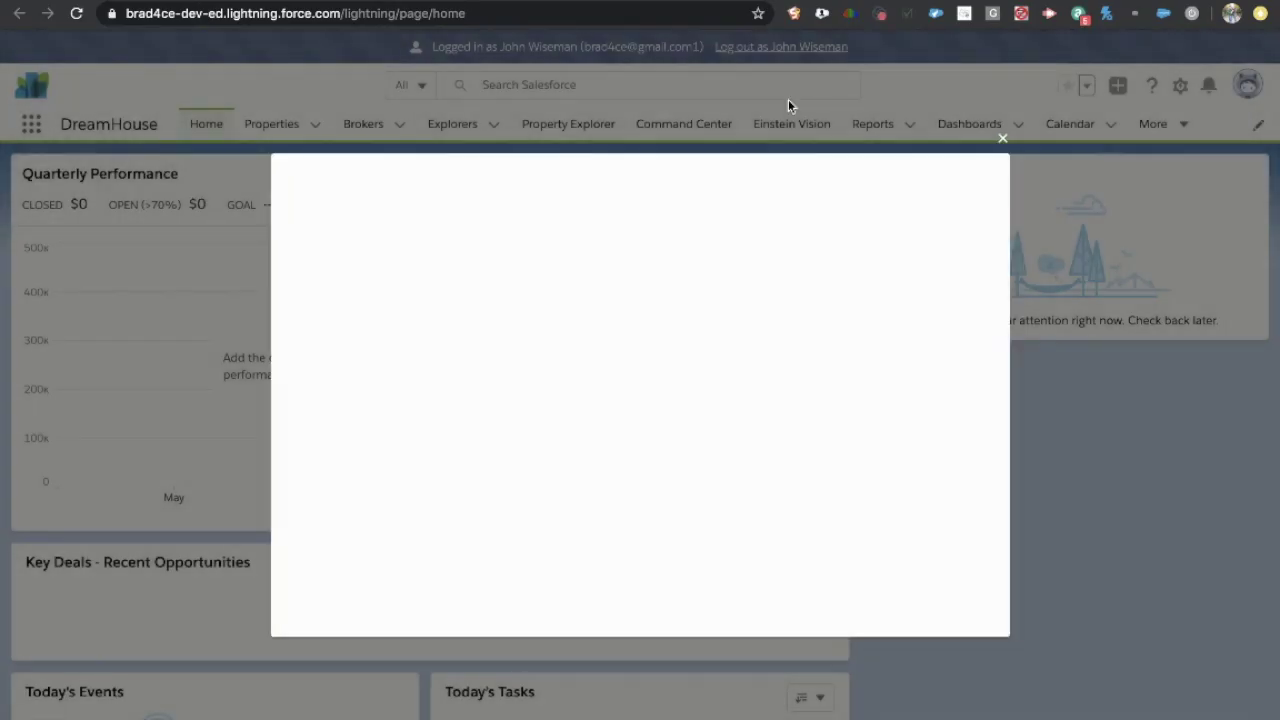
{"action": "left_click", "coordinate": [1002, 137]}
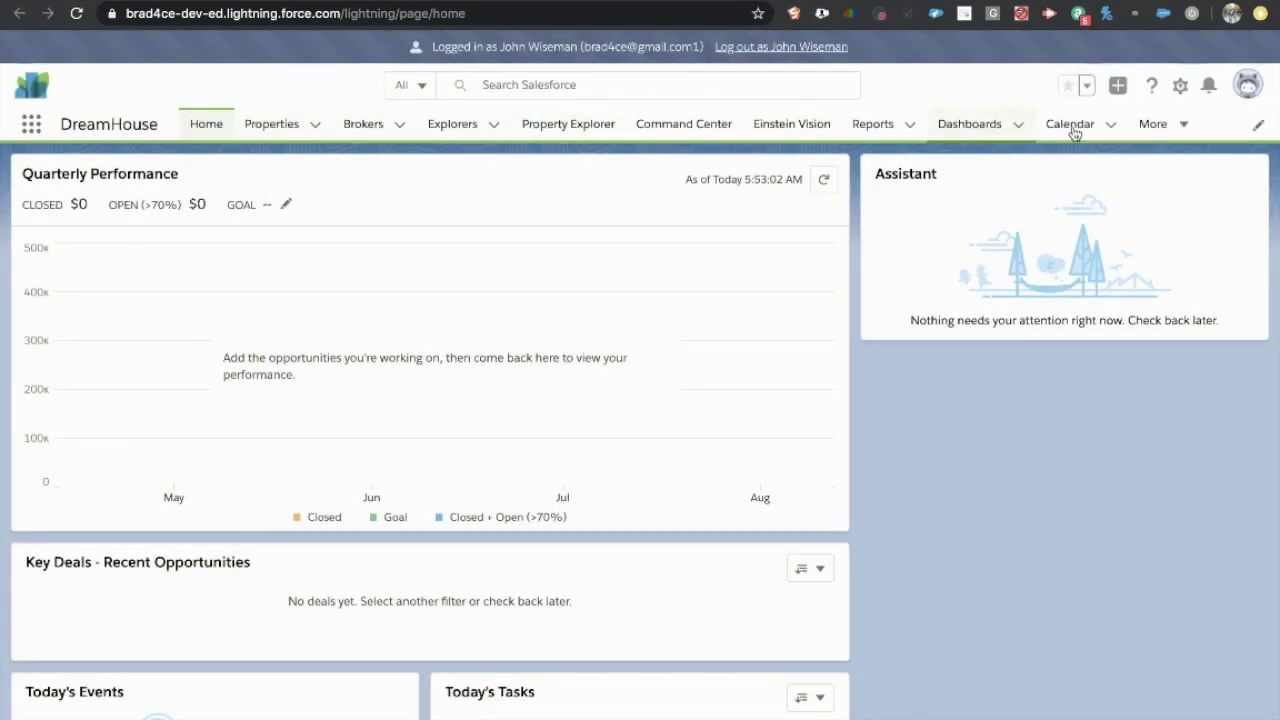
{"action": "left_click", "coordinate": [970, 124]}
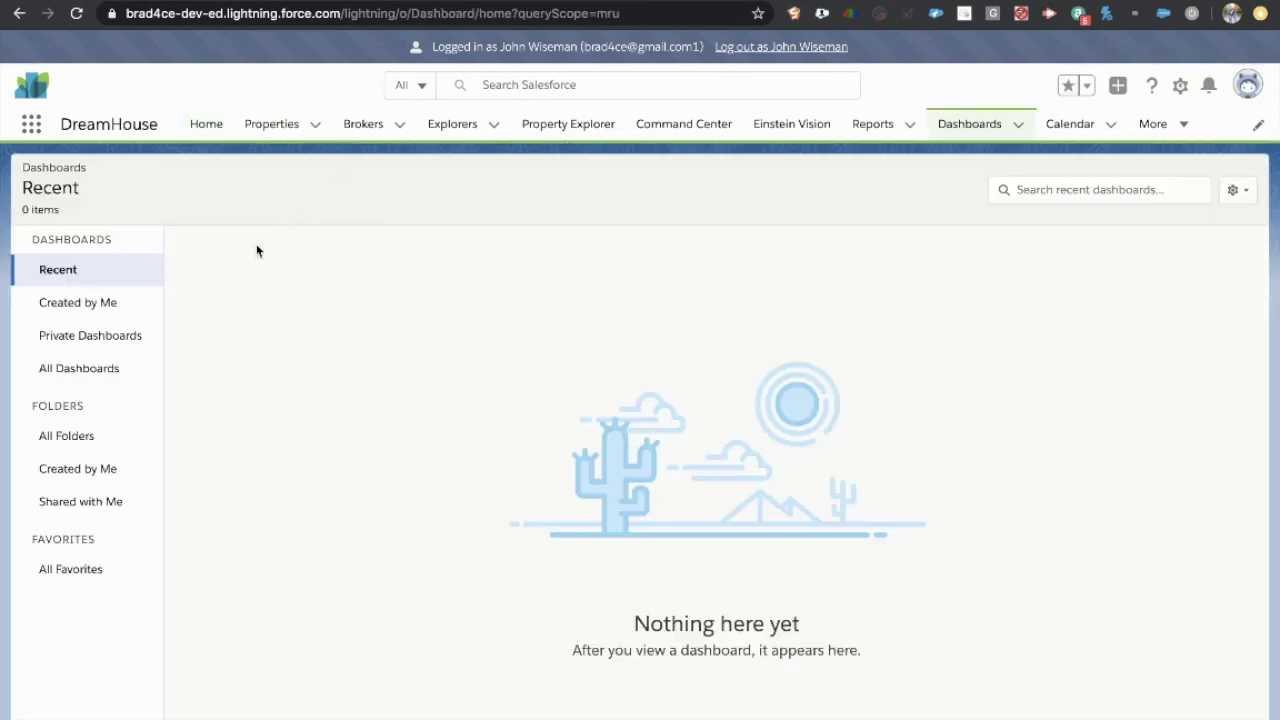
{"action": "left_click", "coordinate": [79, 303]}
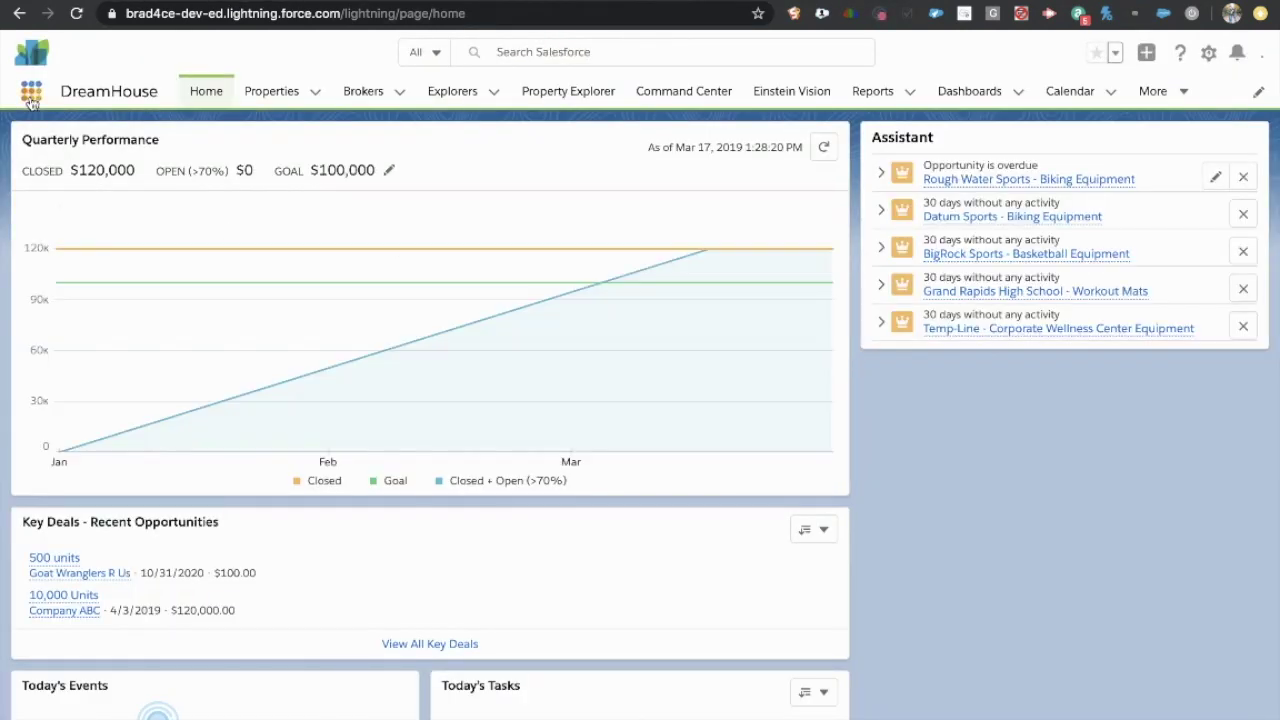
{"action": "left_click", "coordinate": [31, 98]}
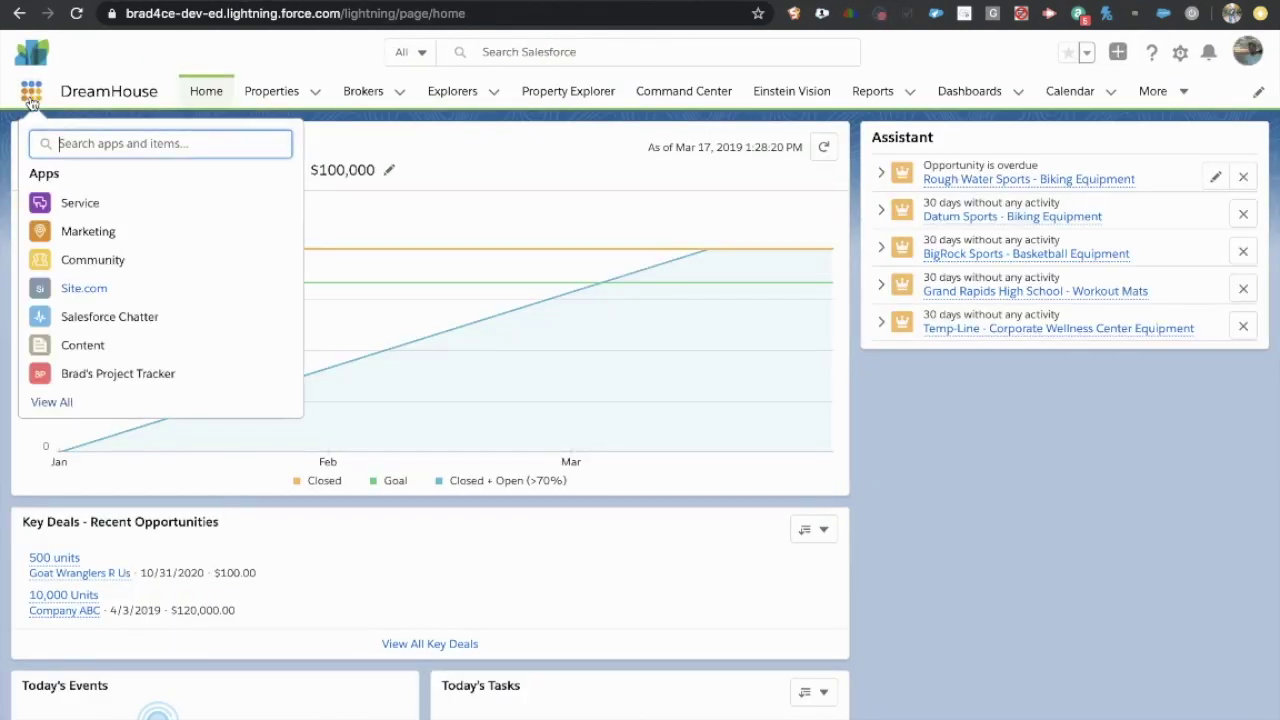
{"action": "left_click", "coordinate": [155, 65]}
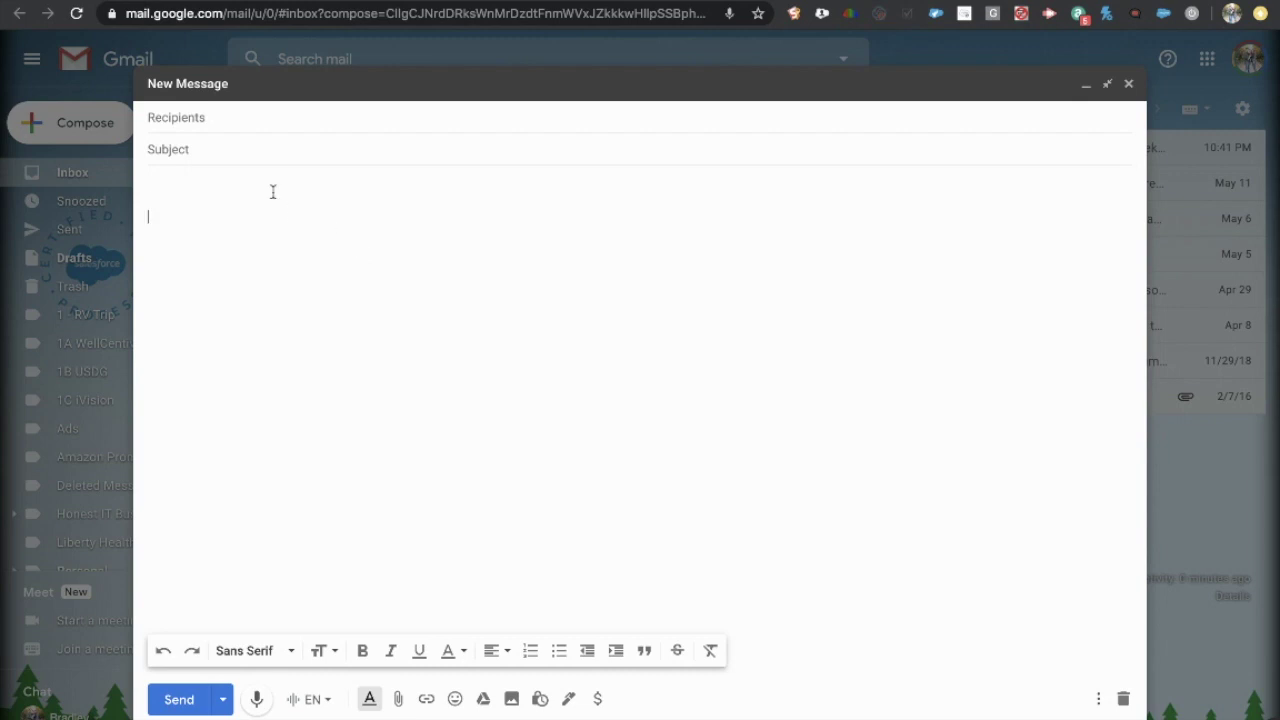
{"action": "key", "text": "BackSpace"}
{"action": "key", "text": "BackSpace"}
Voice-type "I'm running 5 minutes late but I'll be there quickly" into the draft body
{"action": "left_click", "coordinate": [256, 700]}
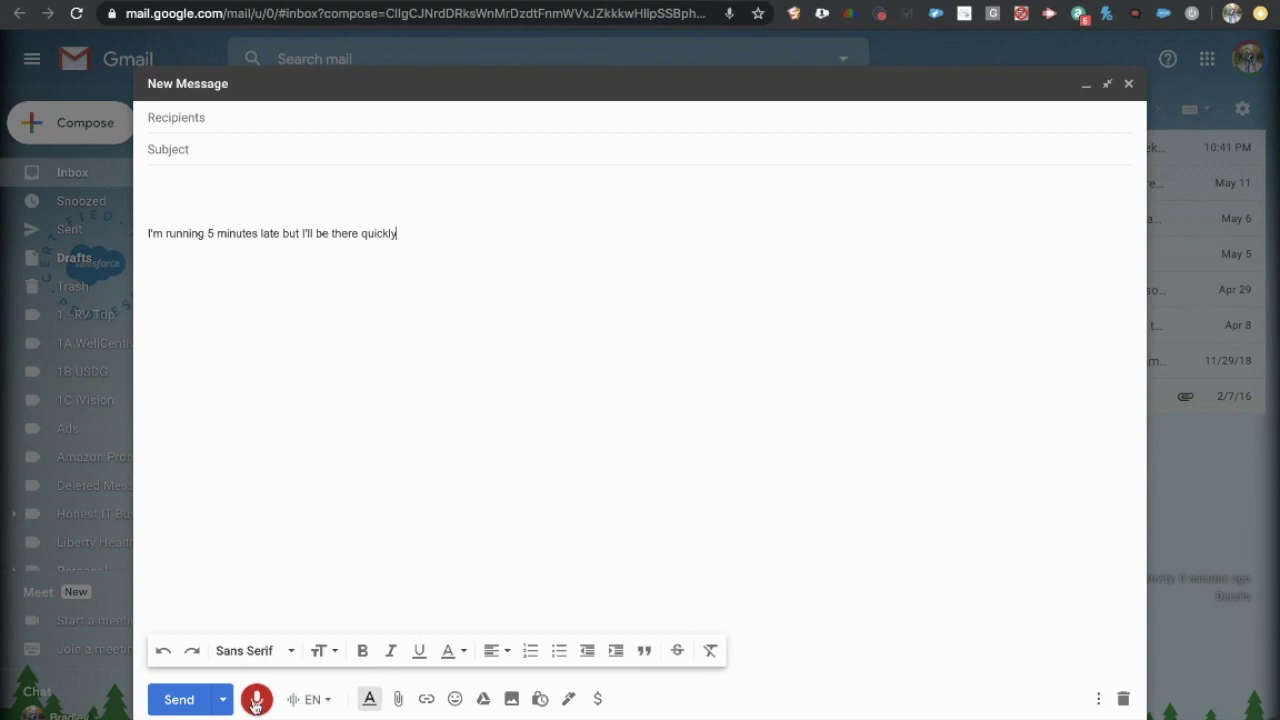
{"action": "left_click", "coordinate": [256, 702]}
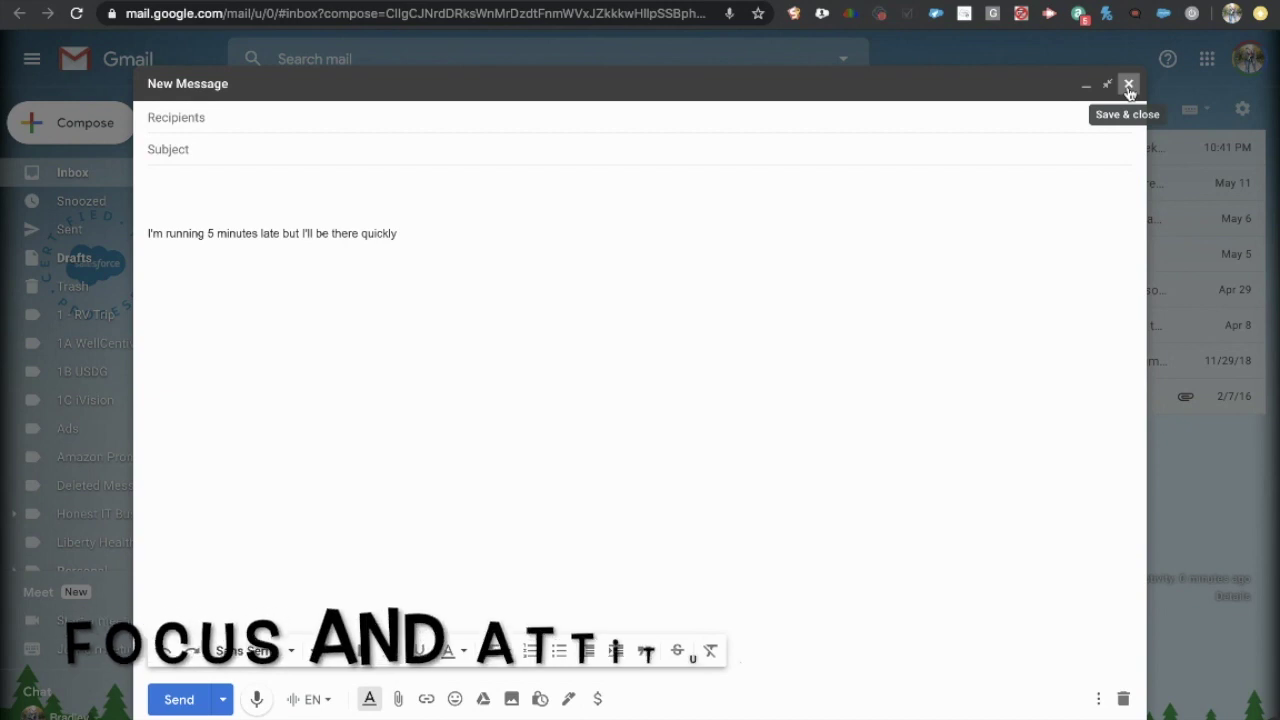
Save and close the Gmail draft to return to the Project Tracker Home page
{"action": "left_click", "coordinate": [1128, 86]}
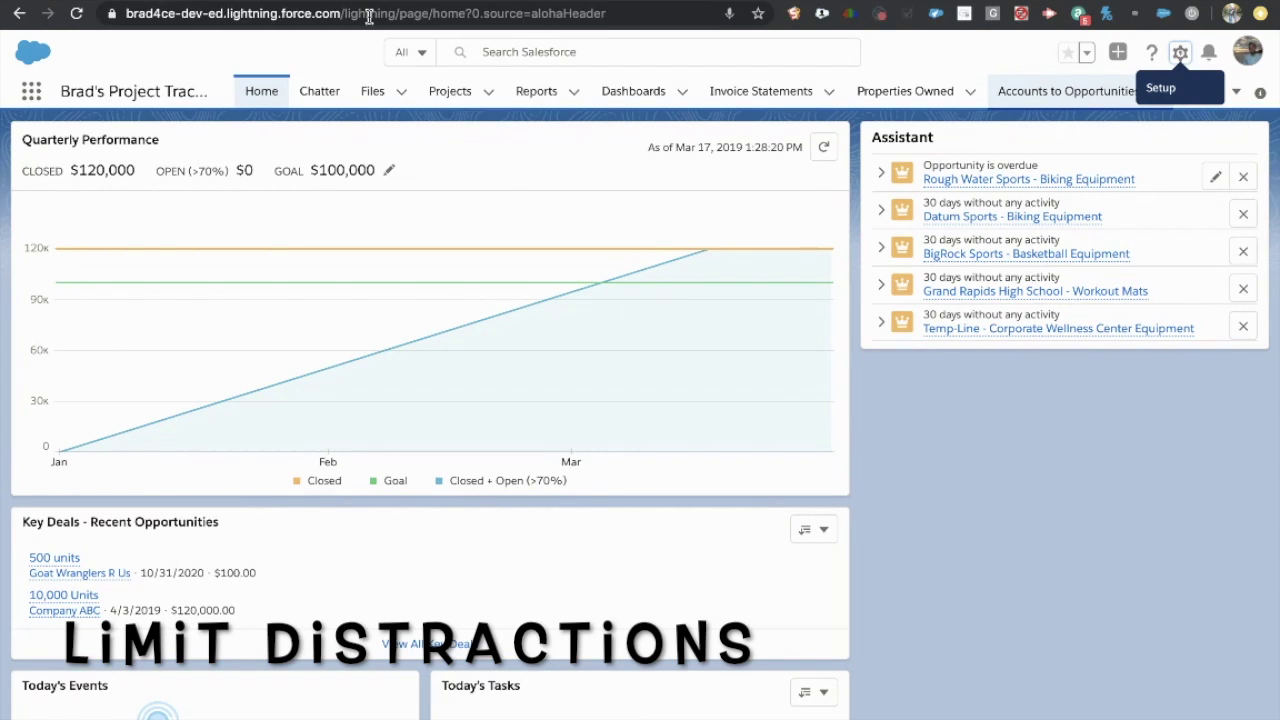
Mute the Salesforce site using its Chrome tab's context menu
{"action": "right_click", "coordinate": [165, 0]}
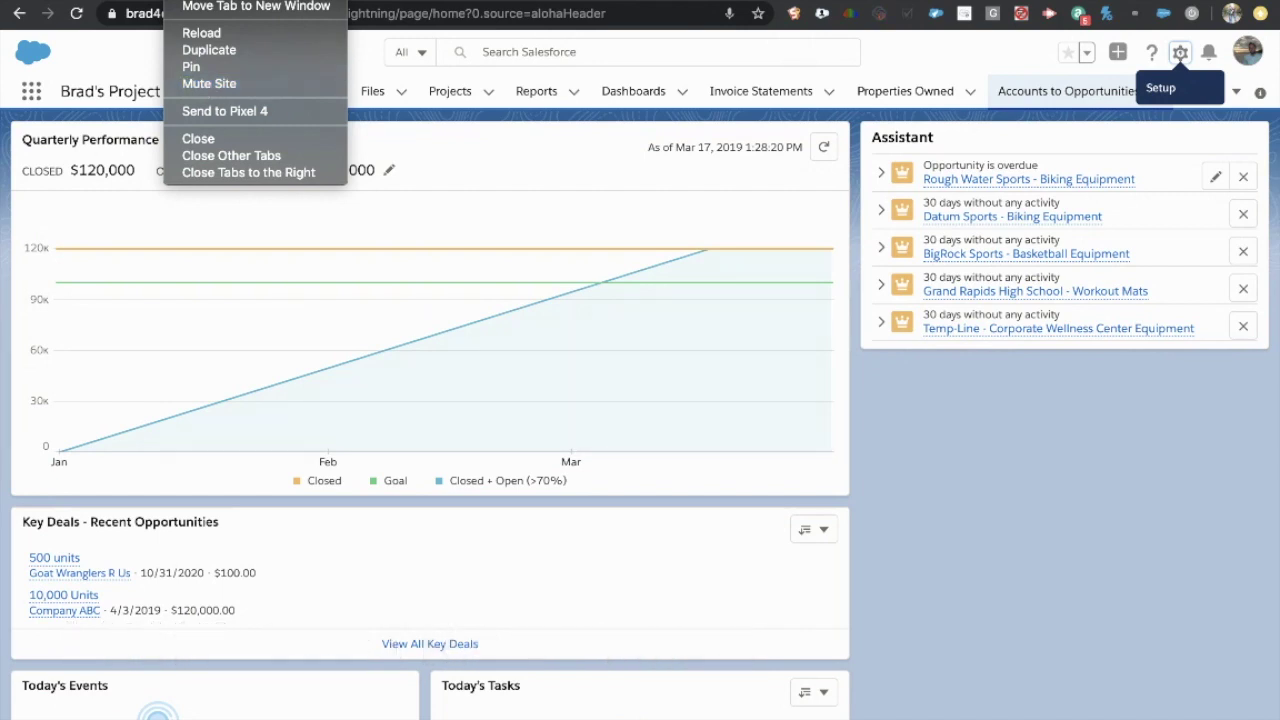
{"action": "left_click", "coordinate": [160, 0]}
{"action": "right_click", "coordinate": [152, 0]}
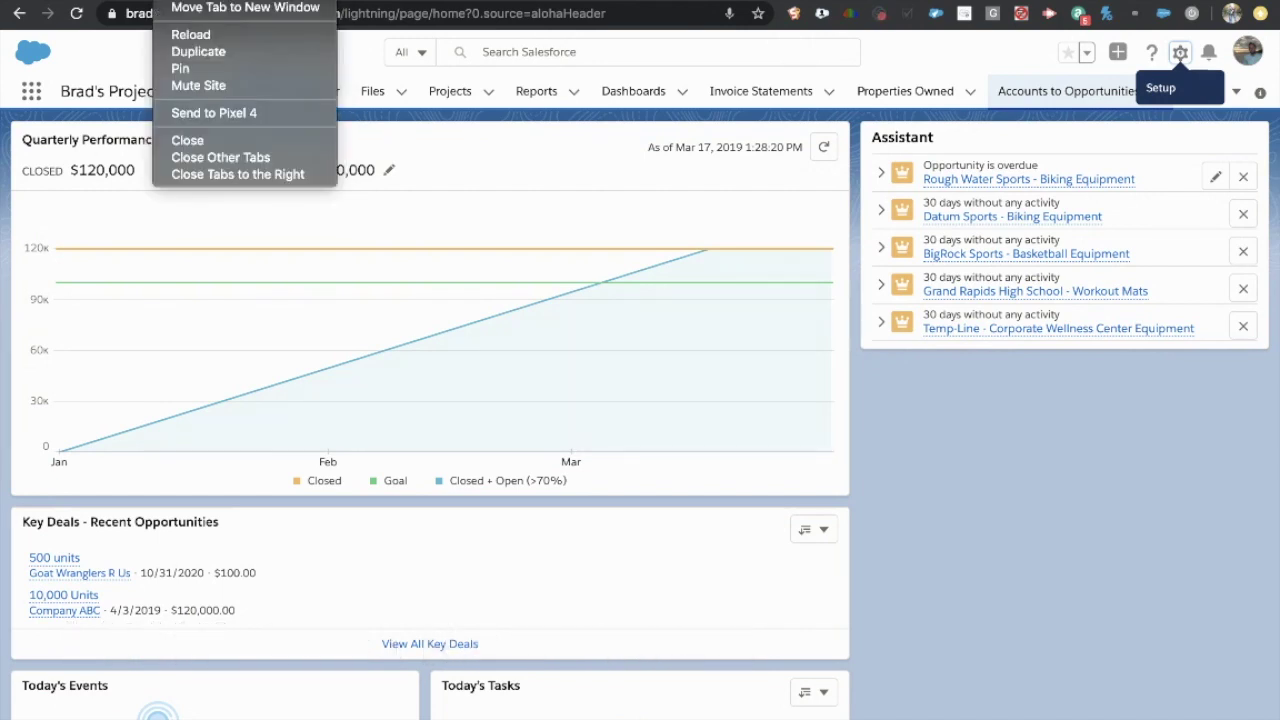
{"action": "left_click", "coordinate": [209, 87]}
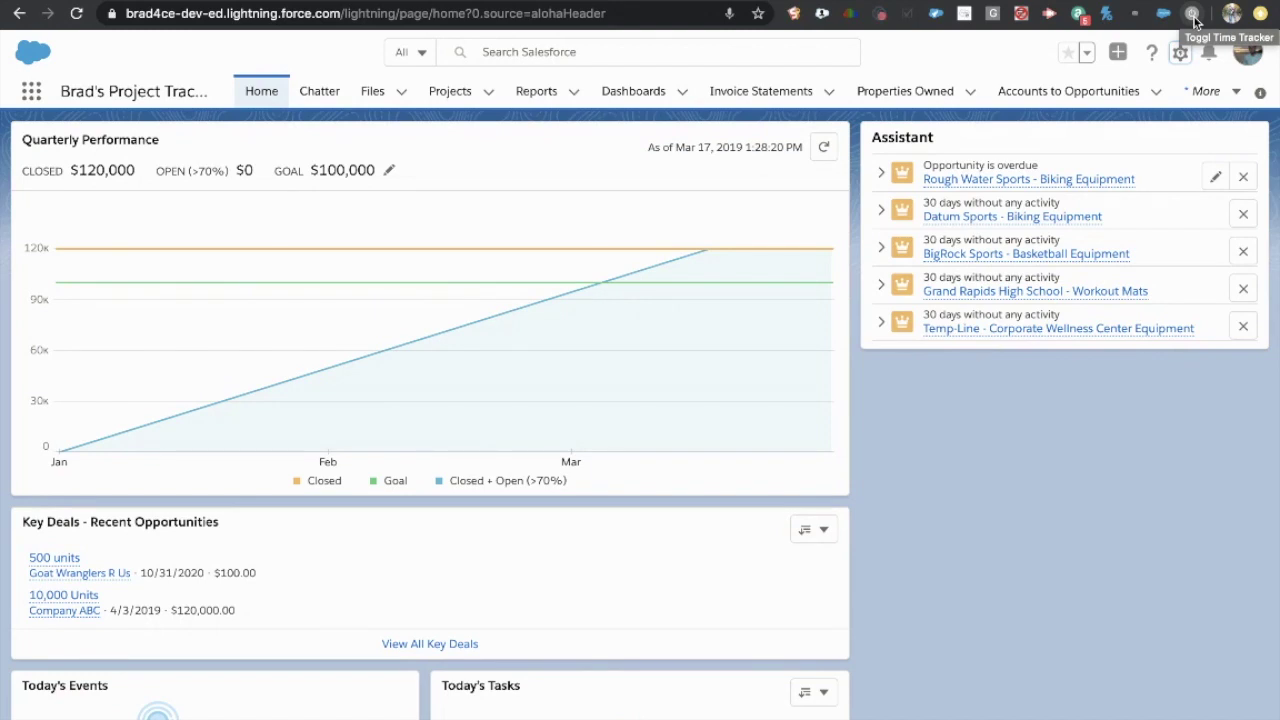
Open the Toggl Time Tracker popup showing the single 0:00:24 entry from 12 May
{"action": "left_click", "coordinate": [1192, 14]}
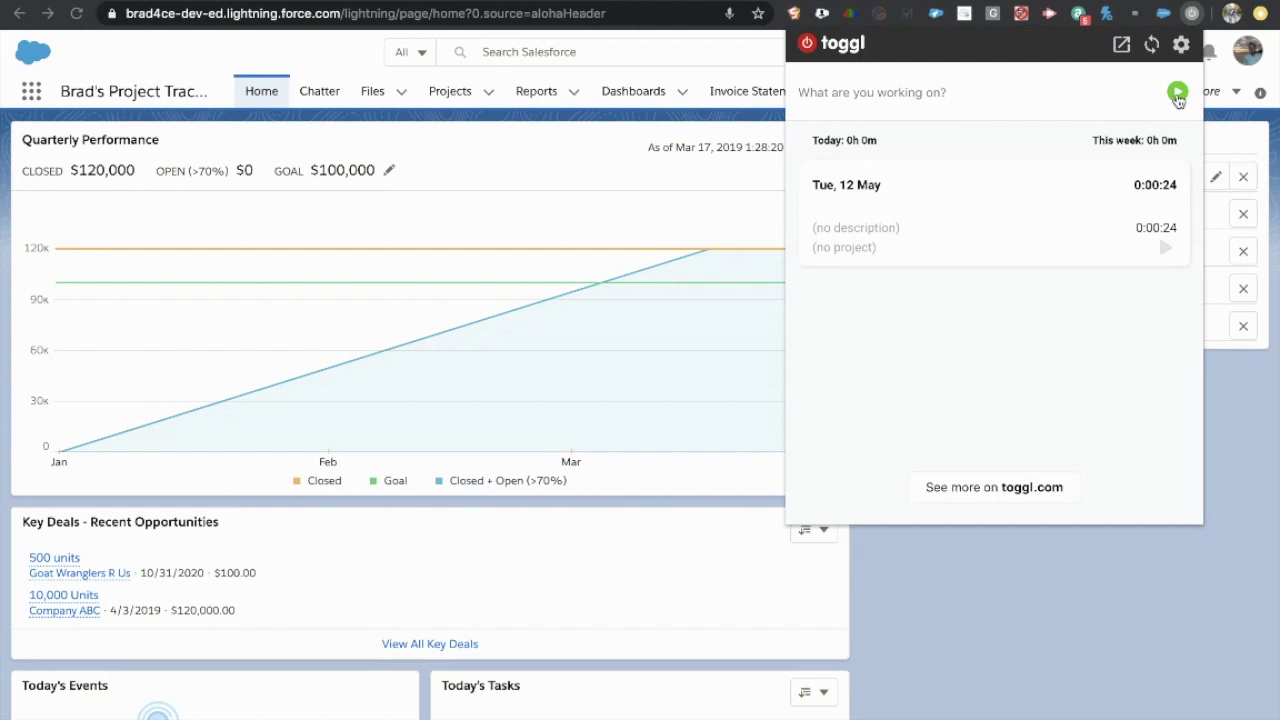
Start an untitled Toggl timer and close the popup, returning to Project Tracker Home
{"action": "left_click", "coordinate": [1177, 93]}
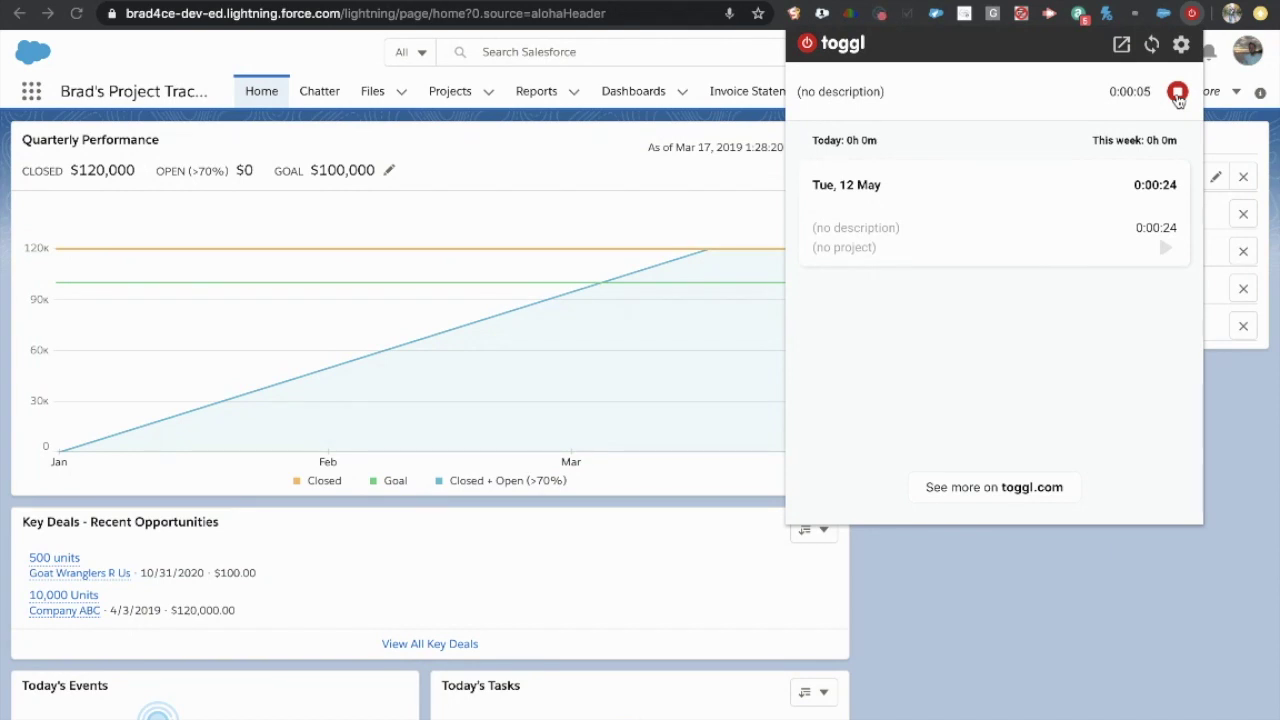
{"action": "left_click", "coordinate": [752, 368]}
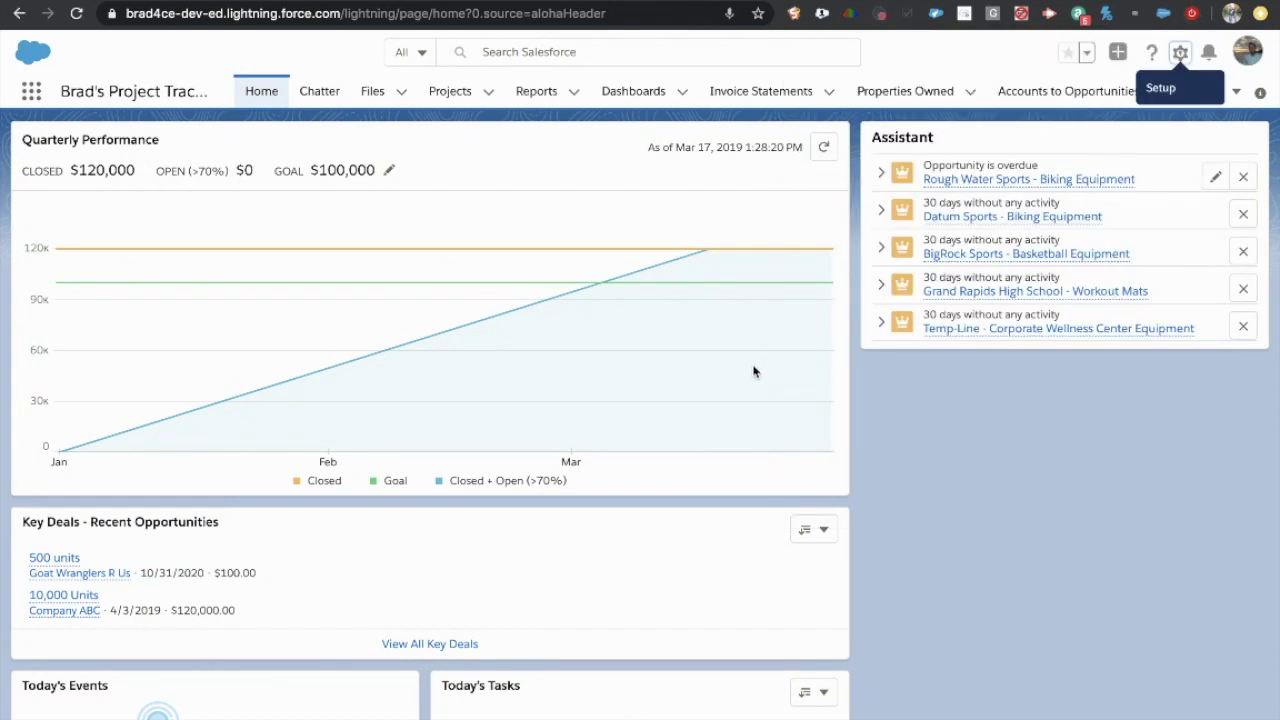
Give the running Toggl time entry the description 'Testing'
{"action": "left_click", "coordinate": [1192, 16]}
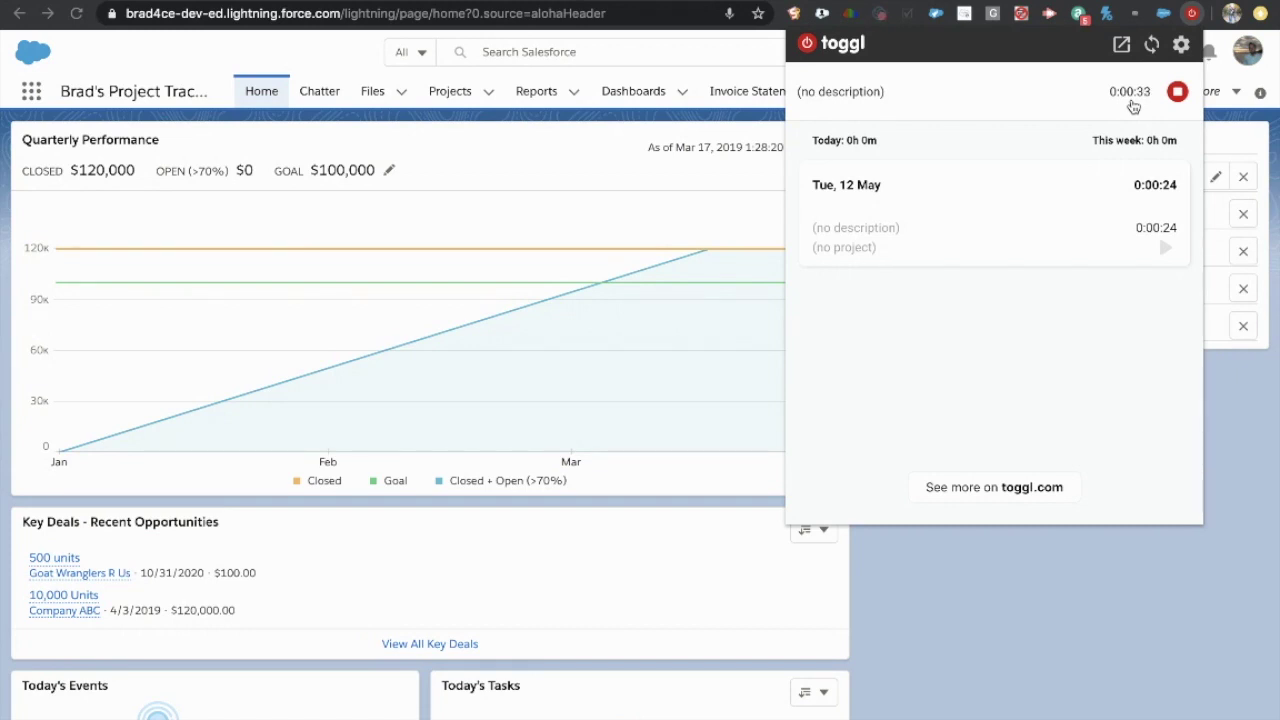
{"action": "left_click", "coordinate": [940, 89]}
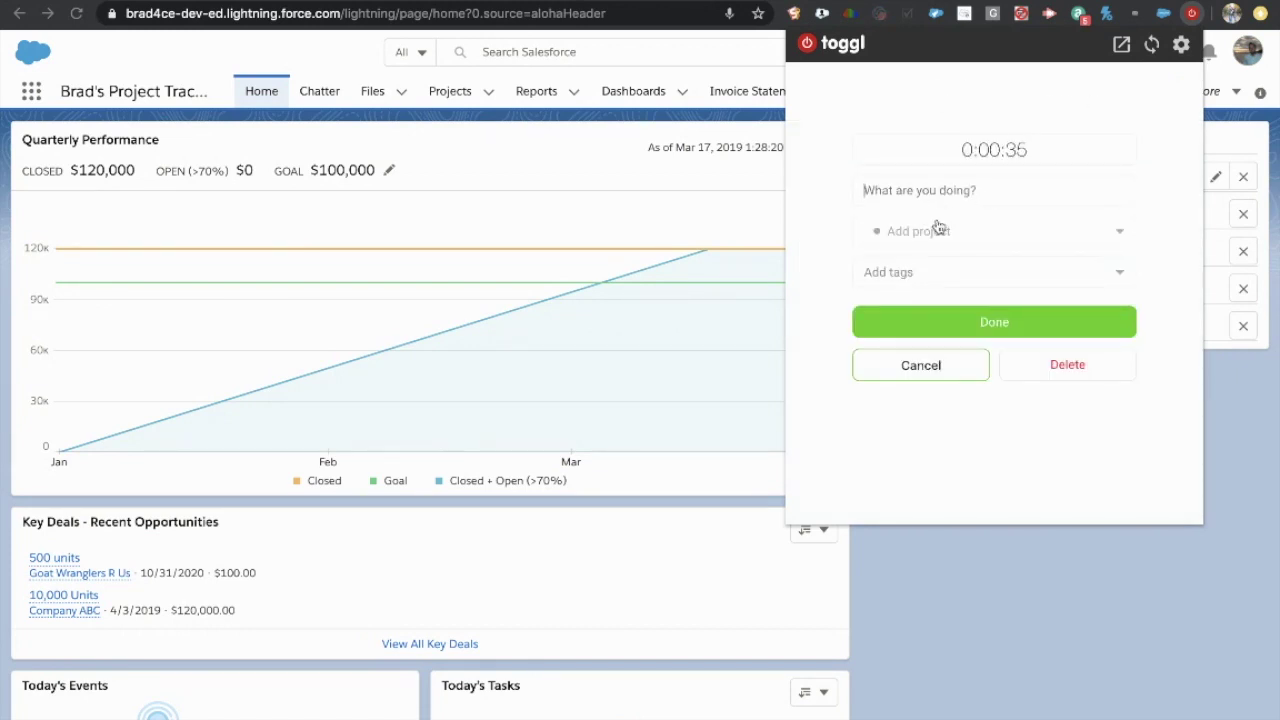
{"action": "left_click", "coordinate": [977, 189]}
{"action": "type", "text": "Testing"}
Assign the entry to Client 1 - Project 1 without tags and save it
{"action": "left_click", "coordinate": [1005, 235]}
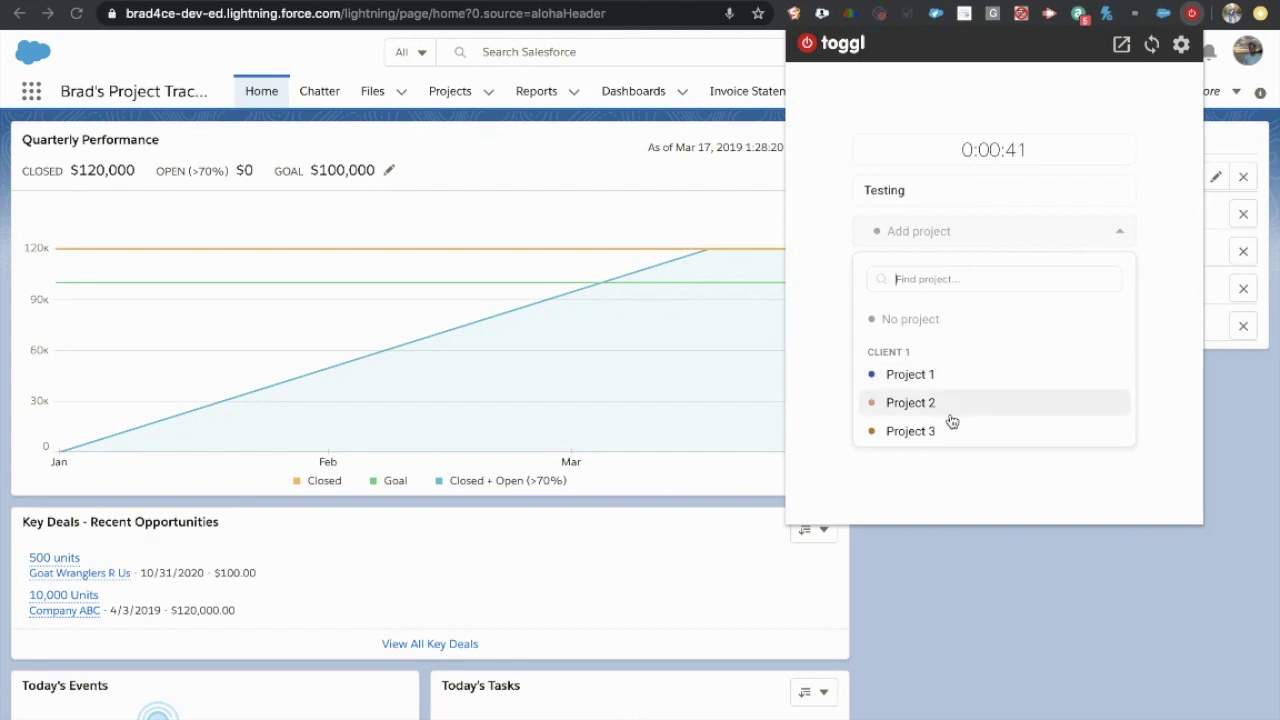
{"action": "left_click", "coordinate": [944, 377]}
{"action": "left_click", "coordinate": [972, 274]}
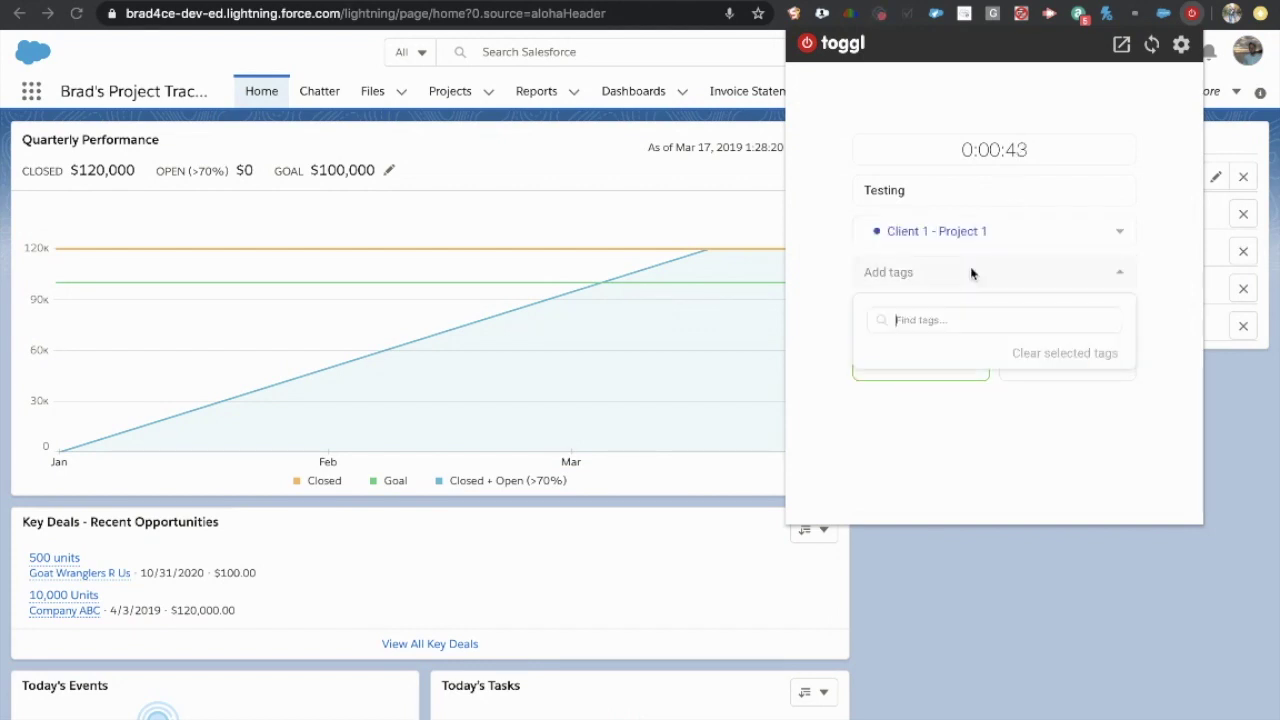
{"action": "left_click", "coordinate": [971, 274]}
{"action": "left_click", "coordinate": [978, 325]}
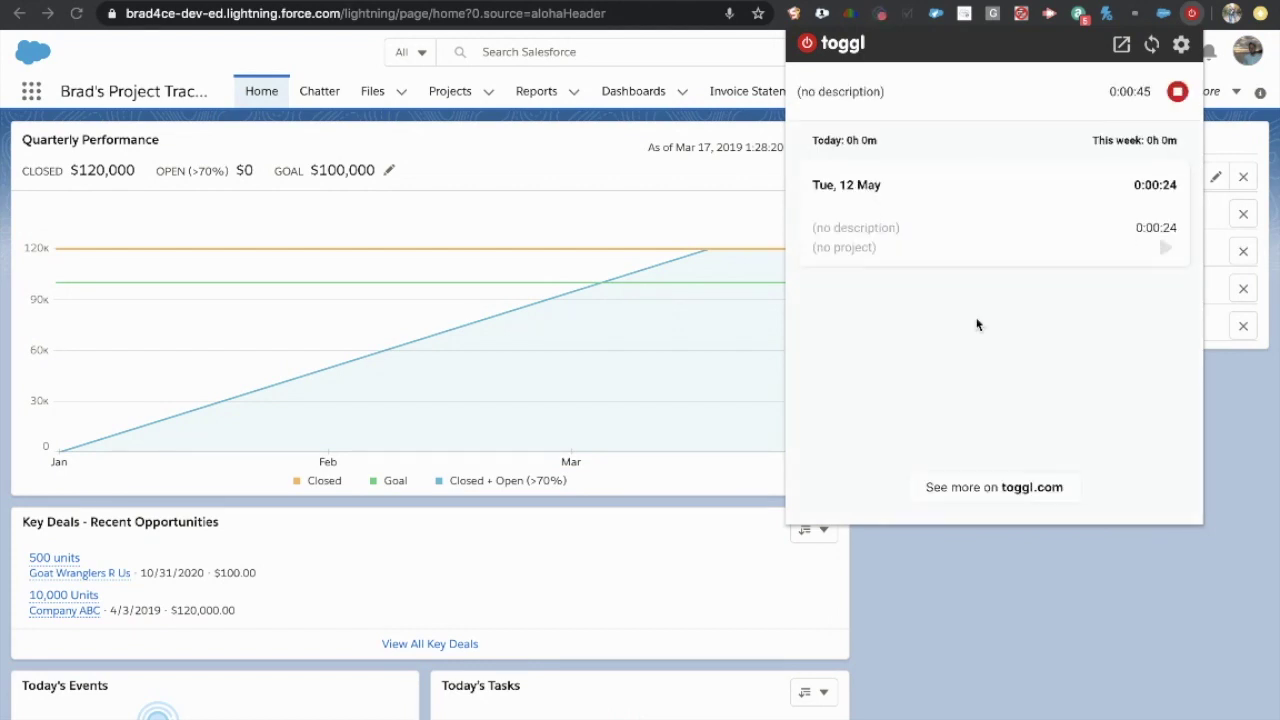